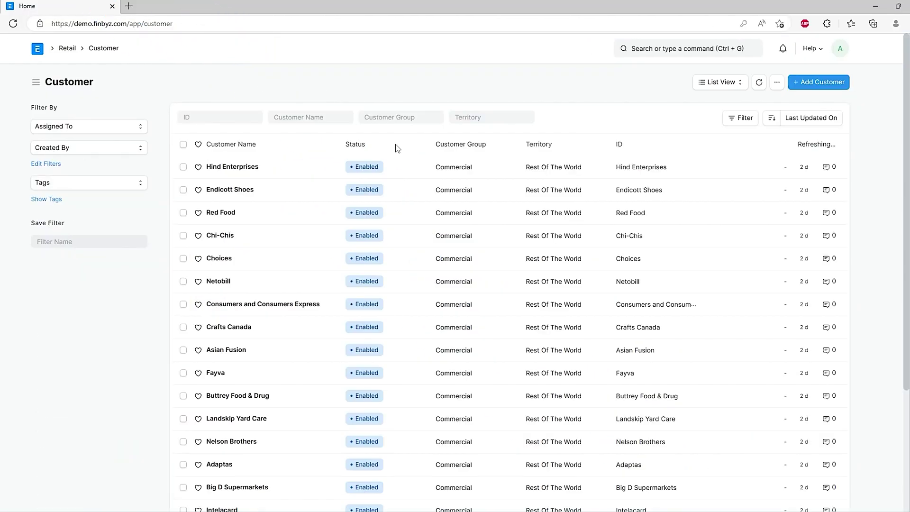
Start a new customer and expand it from the quick dialog to the full customer form
left_click(817, 82)
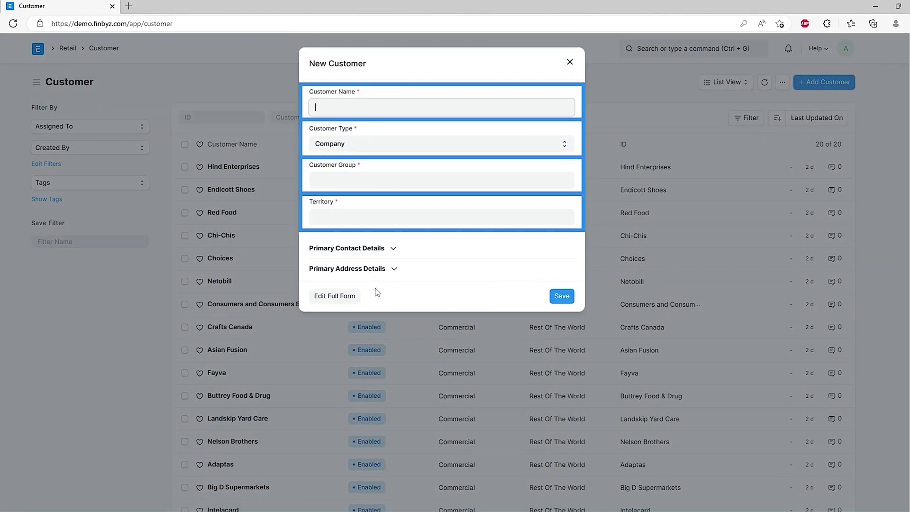
left_click(349, 299)
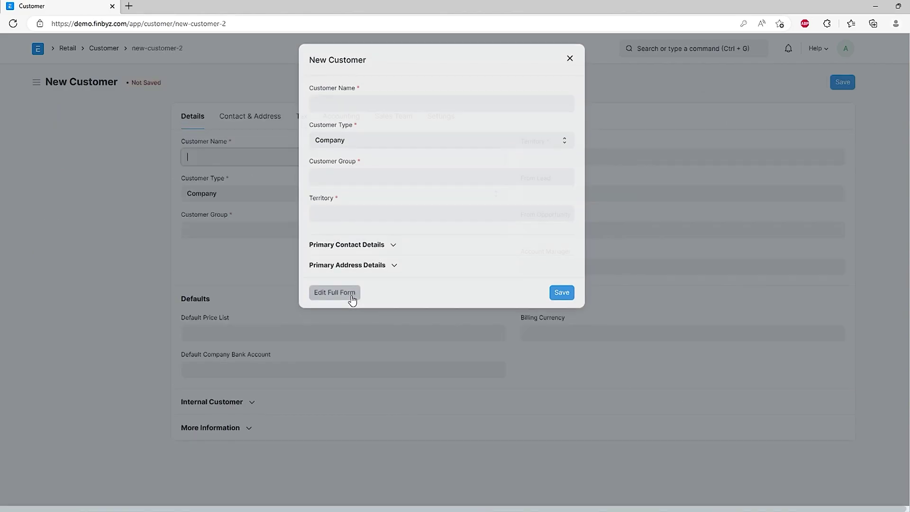
Enter customer name Ganesh Food Pvt Ltd and set territory INDIA
left_click(310, 157)
type("Ganesh Food Pvt Ltd")
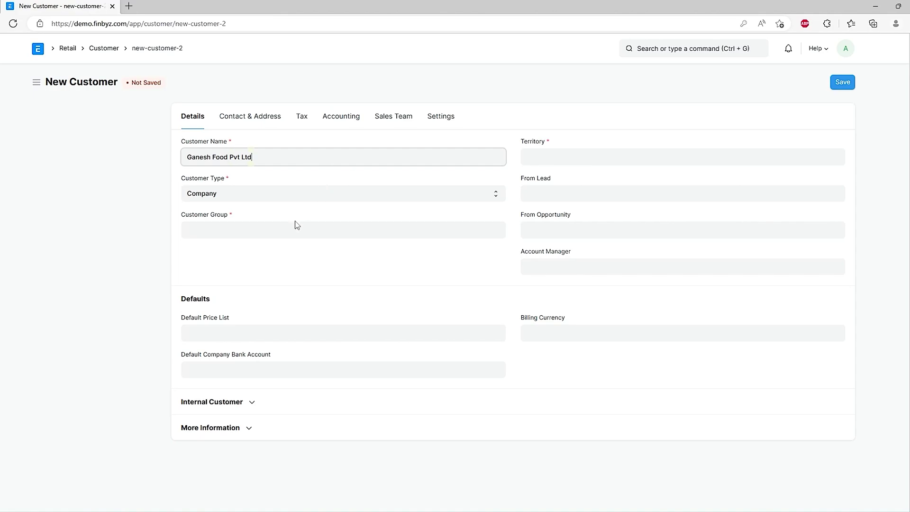
left_click(589, 157)
left_click(591, 200)
Set customer group Commercial and default price list Standard Selling
left_click(414, 229)
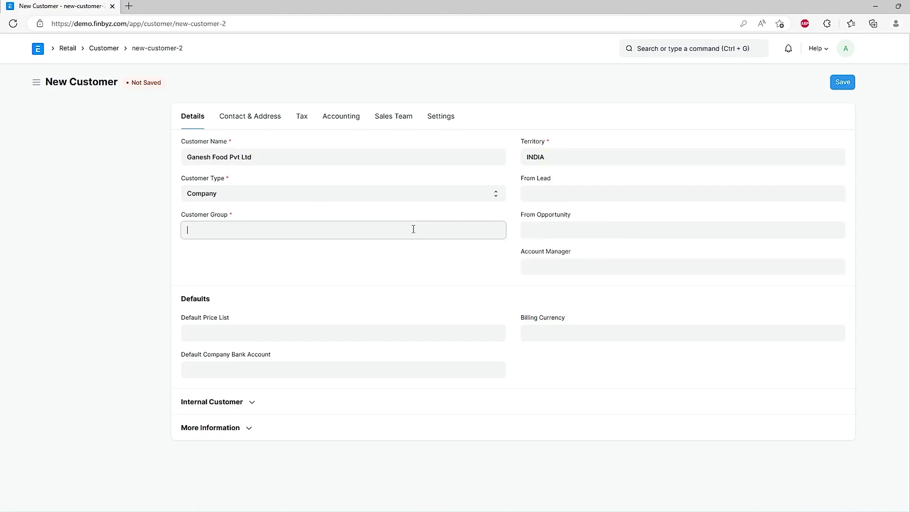
left_click(299, 284)
key("BackSpace")
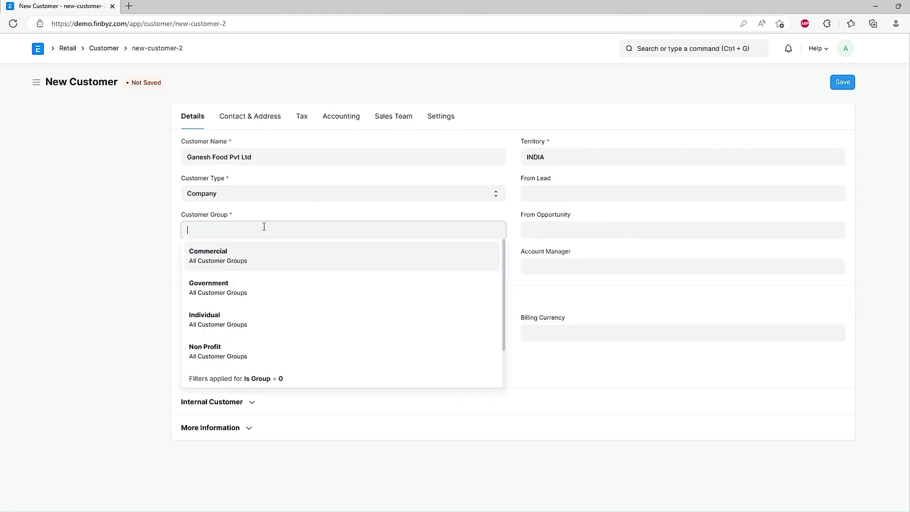
left_click(262, 256)
left_click(266, 335)
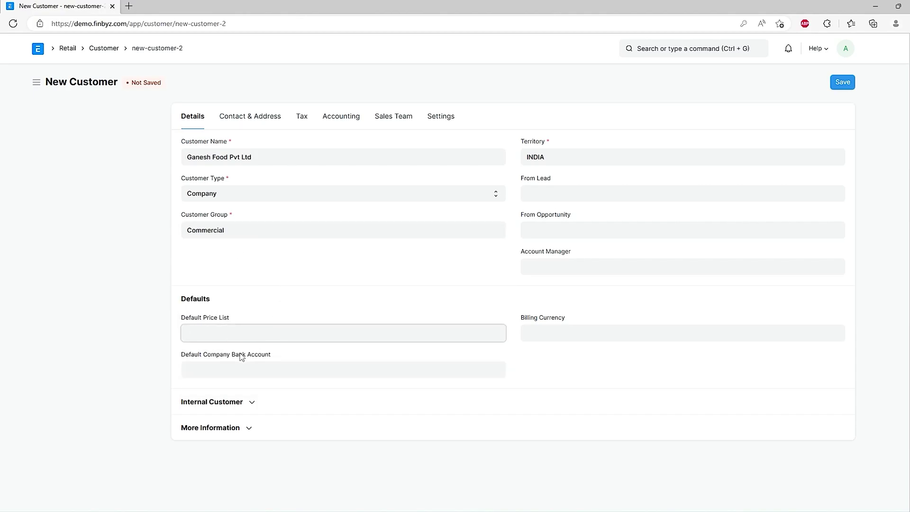
left_click(241, 354)
left_click(557, 334)
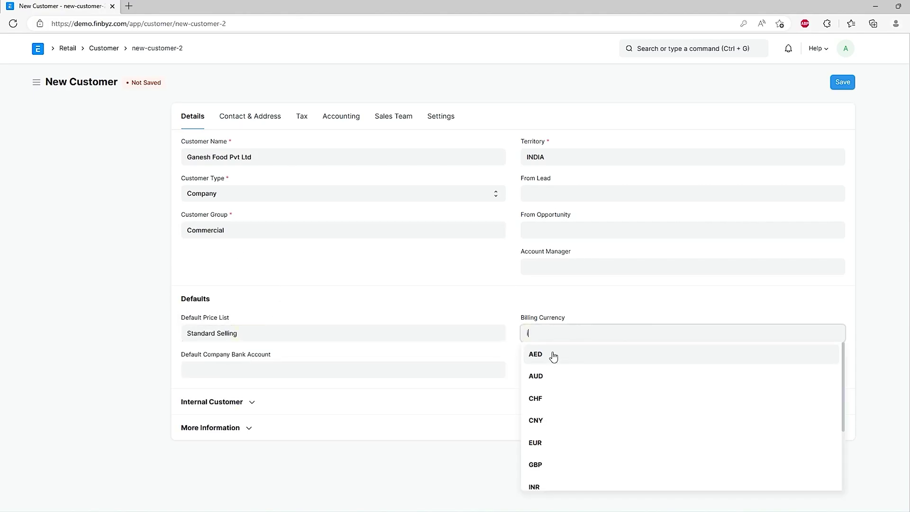
type("n")
Set billing currency INR and market segment Middle Income
left_click(554, 353)
left_click(249, 427)
left_click(338, 384)
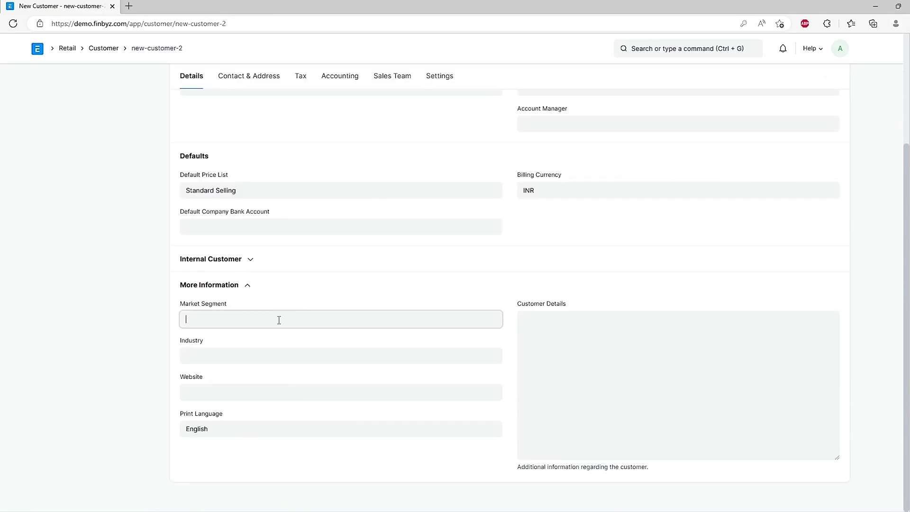
left_click(239, 362)
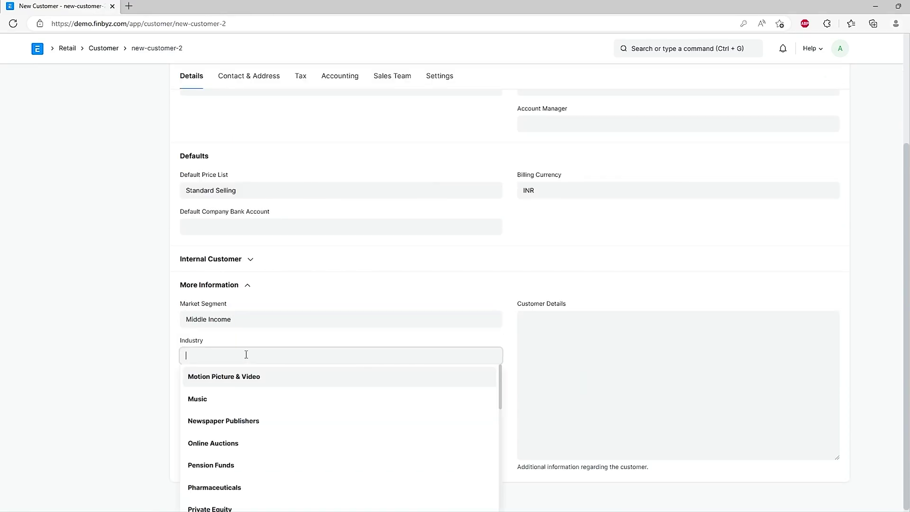
type("food")
left_click(235, 376)
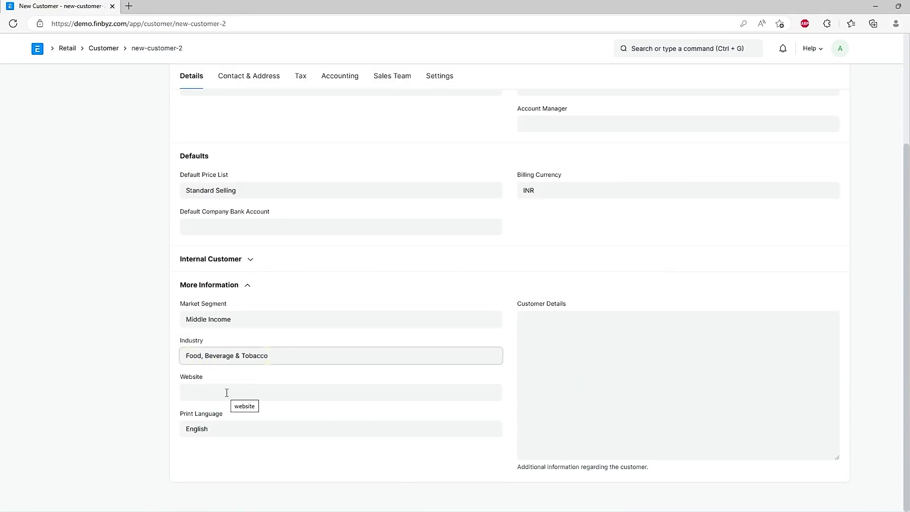
left_click(227, 392)
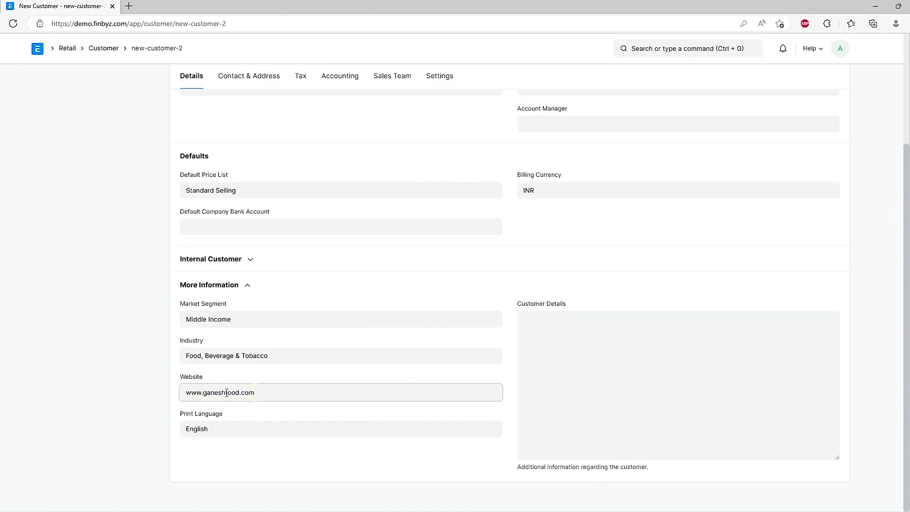
scroll(599, 261, "up", 5)
left_click(837, 81)
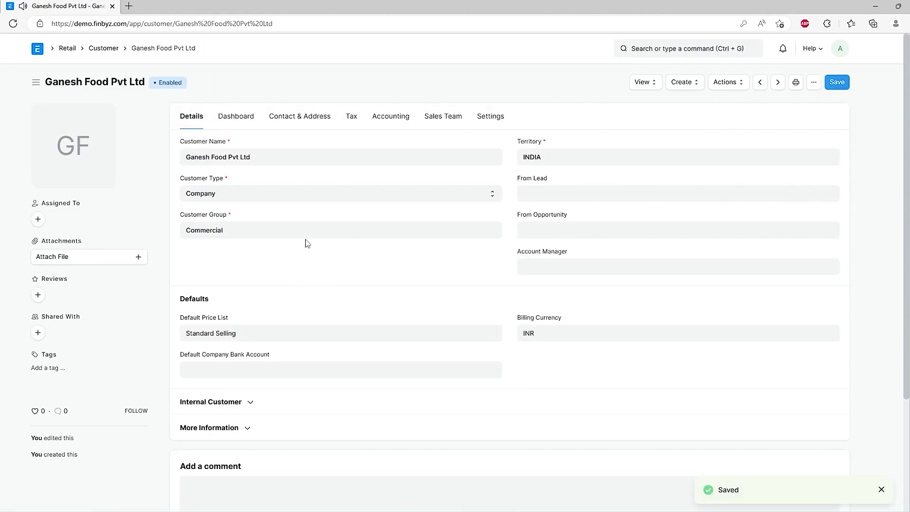
left_click(296, 120)
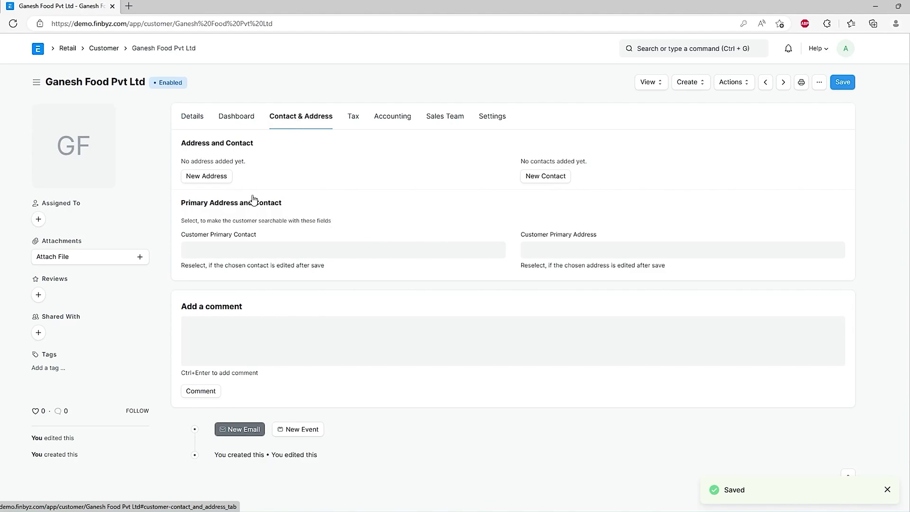
left_click(206, 175)
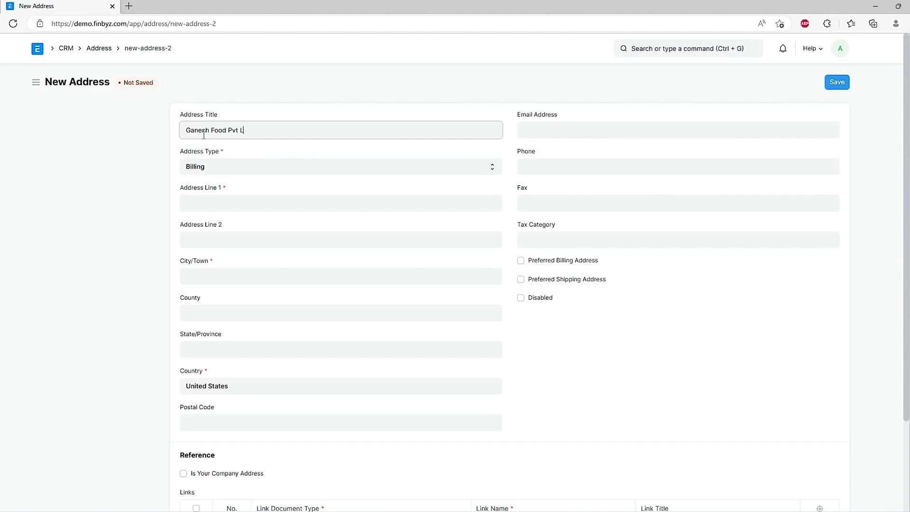
left_click(342, 166)
left_click(213, 175)
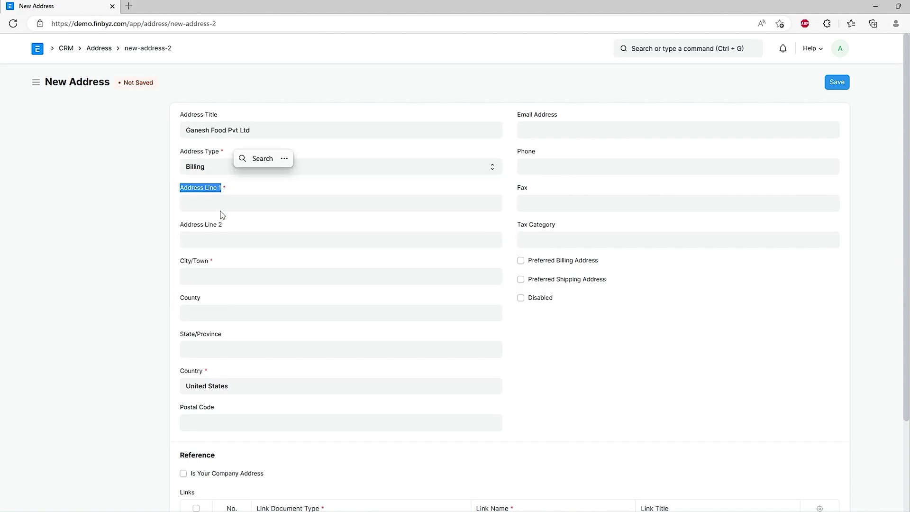
left_click(233, 202)
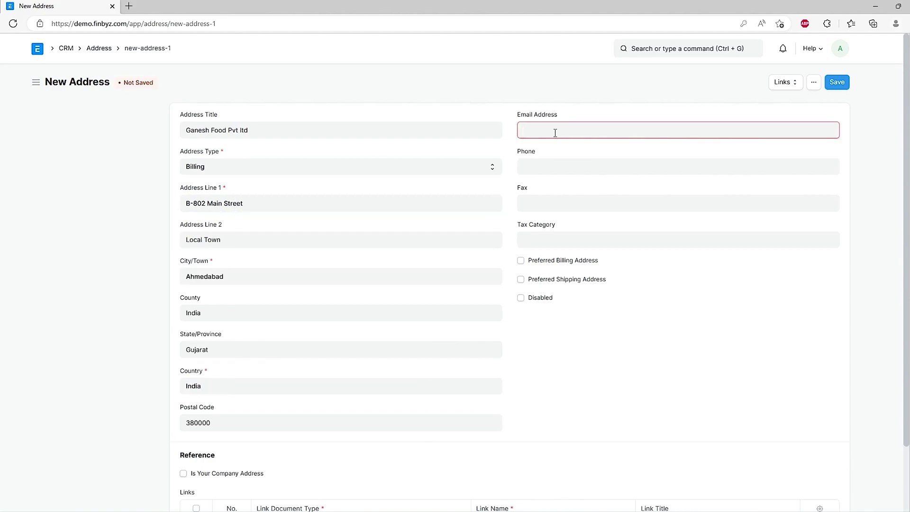
left_click(562, 239)
scroll(455, 285, "down", 3)
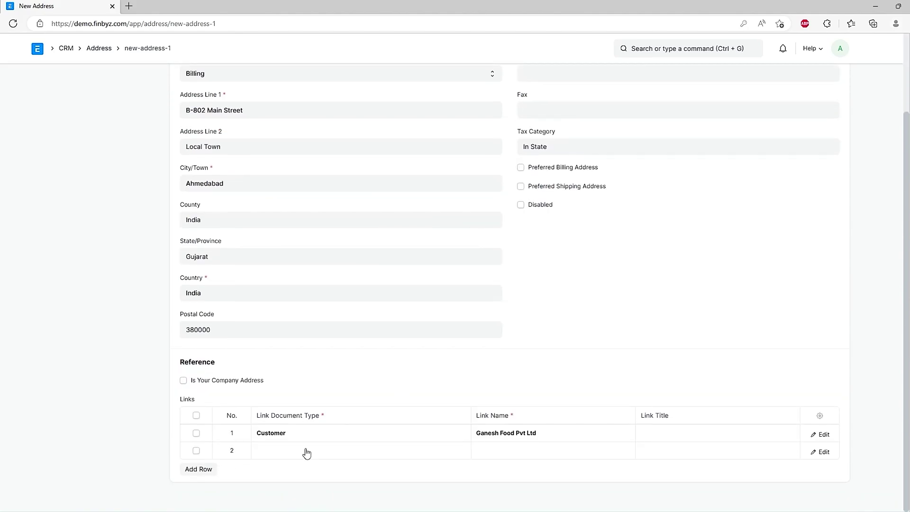
left_click(198, 469)
left_click(309, 450)
scroll(312, 470, "down", 3)
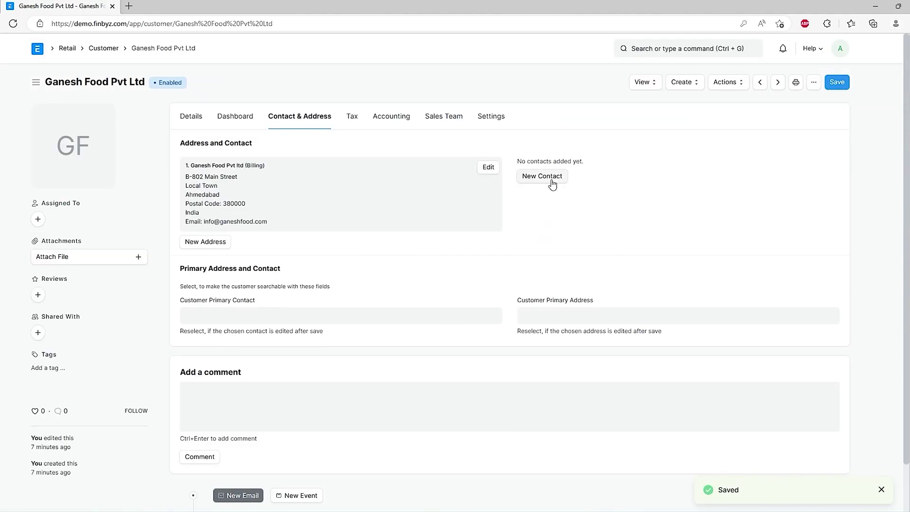
left_click(675, 166)
left_click(541, 188)
left_click(340, 166)
type("S")
left_click(339, 203)
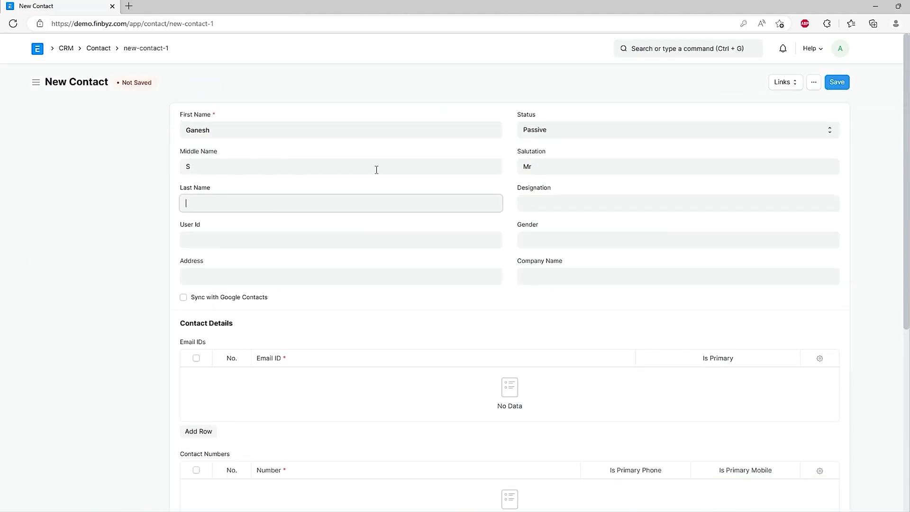
type("Pandya")
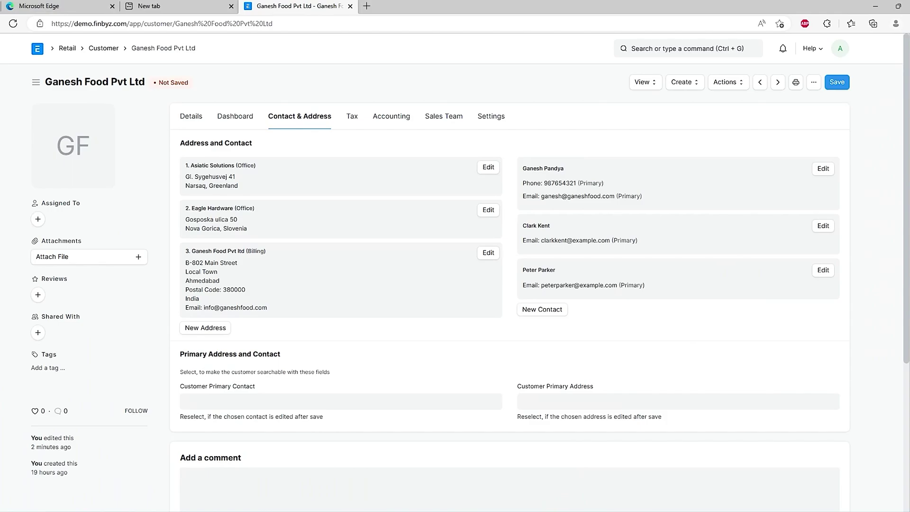
left_click(569, 489)
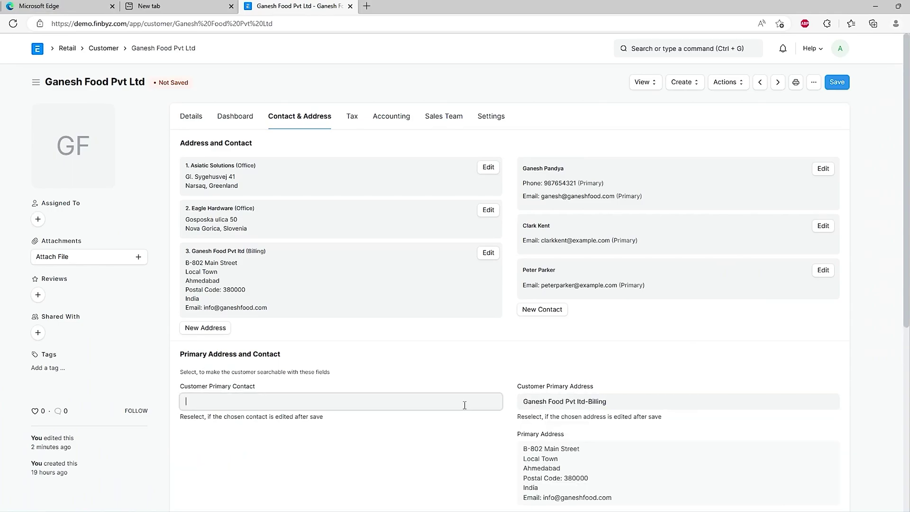
left_click(341, 401)
left_click(330, 454)
left_click(836, 81)
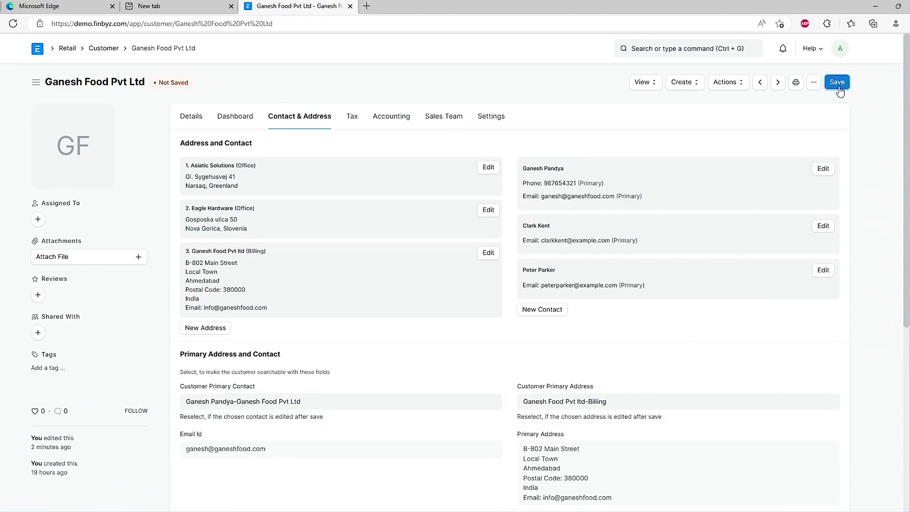
type("Sup")
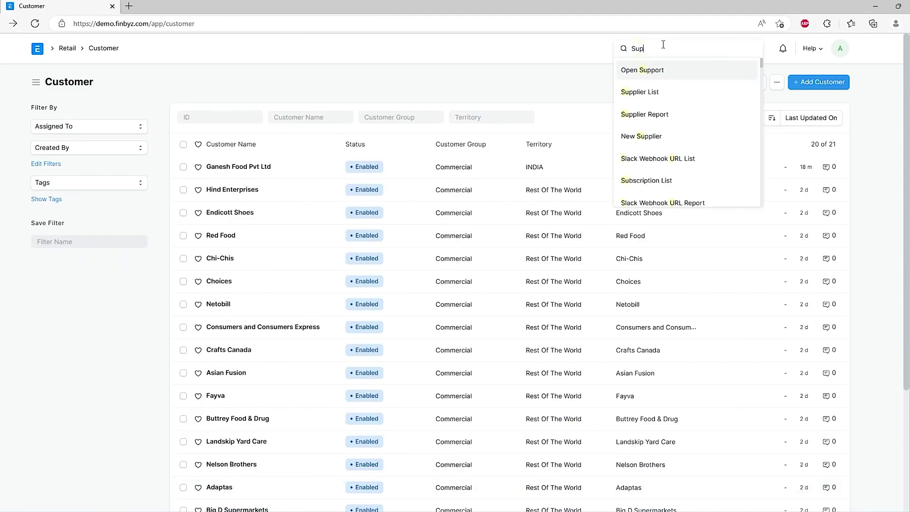
type("plier")
Start new supplier Shiv Pack Pvt Ltd from the Supplier list, entering its email and mobile
key("Return")
left_click(826, 82)
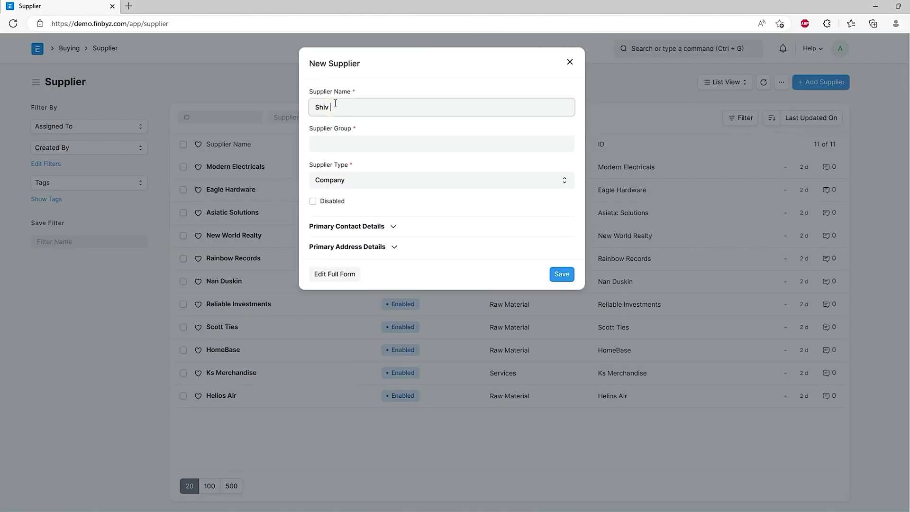
type("Shiv Pack Pvt LtdRaw Material")
left_click(352, 226)
left_click(371, 261)
left_click(512, 260)
Enter the supplier's address lines, ZIP, city, state and country, and save it
left_click(352, 292)
left_click(371, 326)
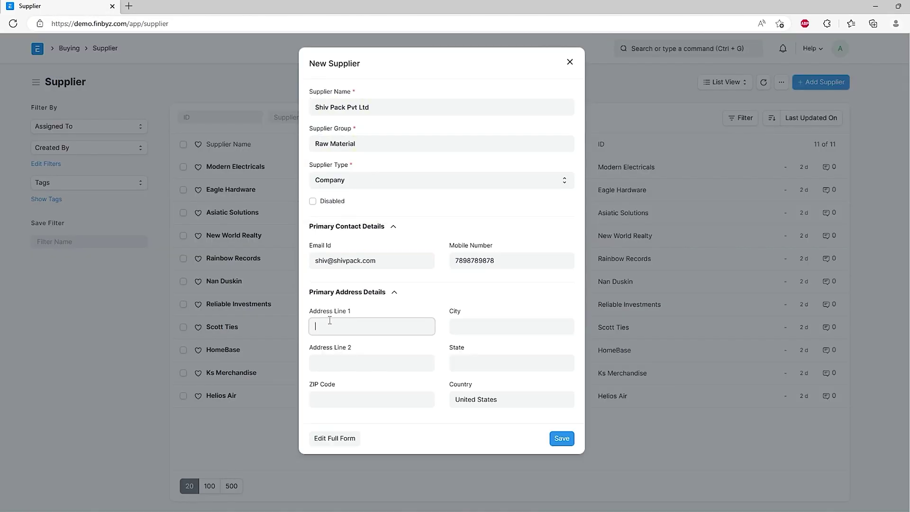
left_click(371, 363)
left_click(372, 399)
type("380015")
left_click(501, 325)
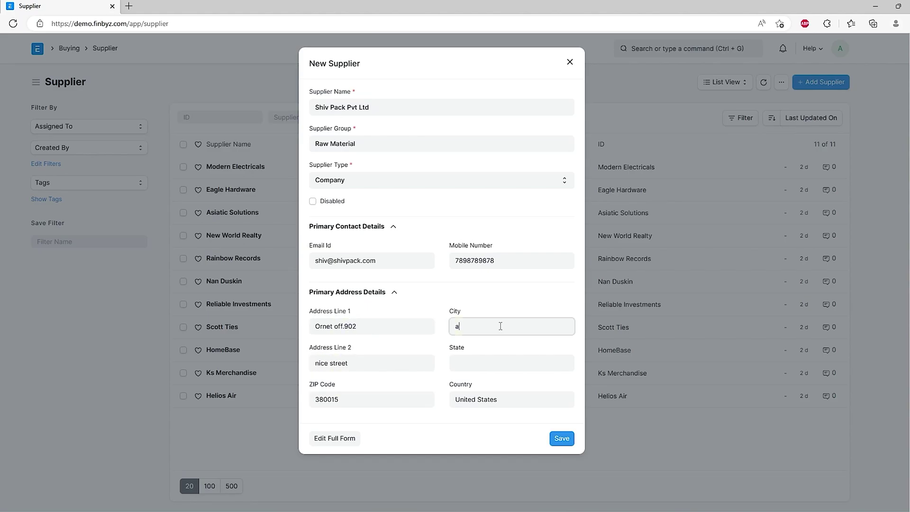
type("Ahmedabad")
left_click(511, 363)
type("Gujarat")
left_click(511, 398)
type("India")
key("ctrl+s")
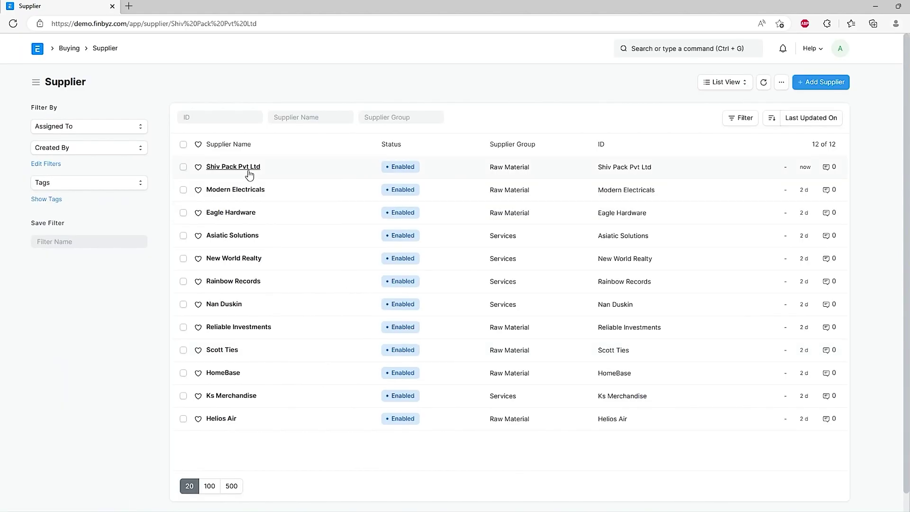